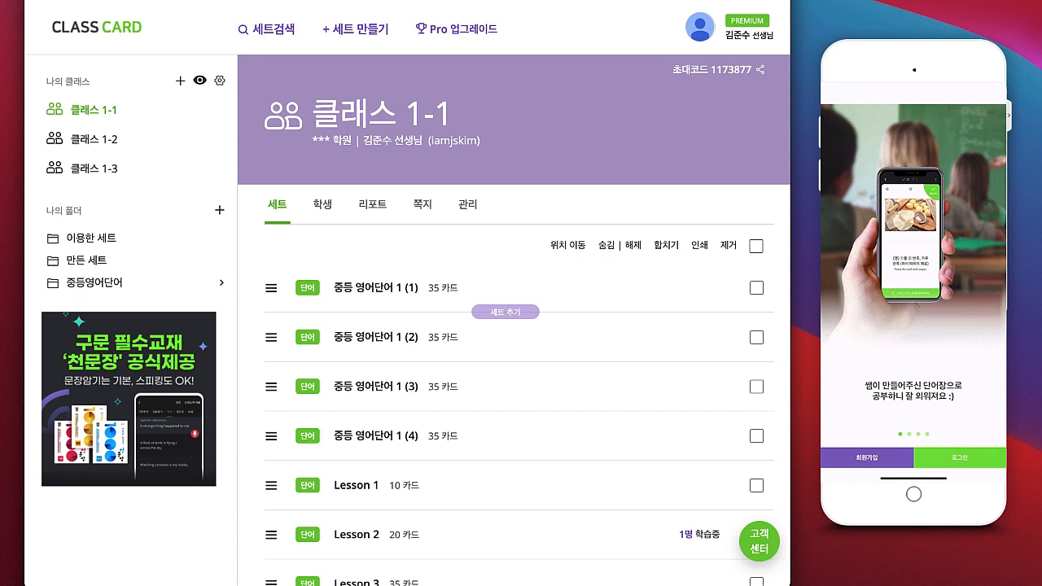
# Step: Begin a new account sign-up on the phone as a student to reach the invite-code page
pyautogui.click(867, 457)
pyautogui.click(913, 232)
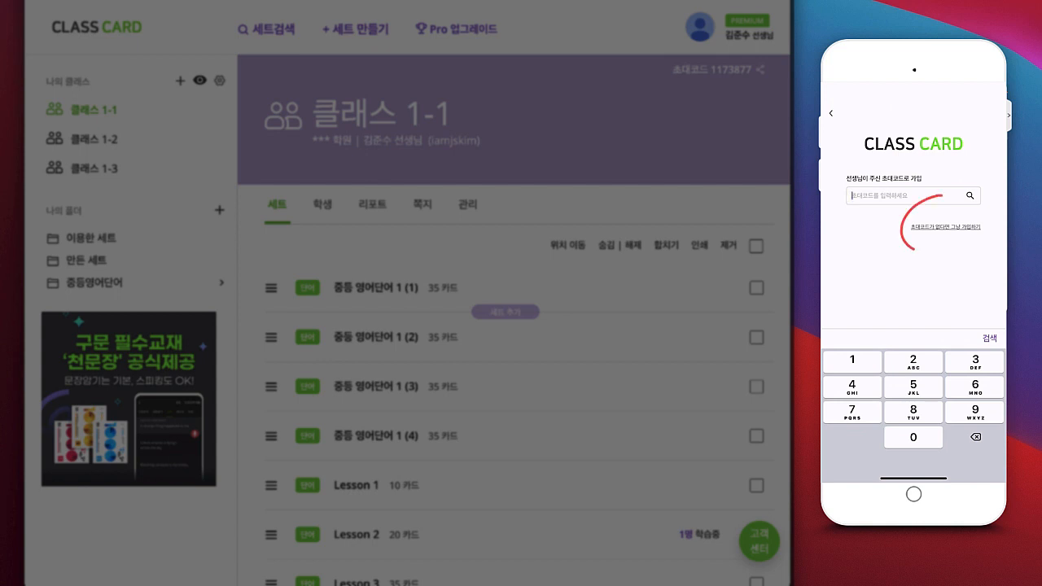
# Step: Skip the invite code, register the student's ID, password and name, then open class joining
pyautogui.click(945, 227)
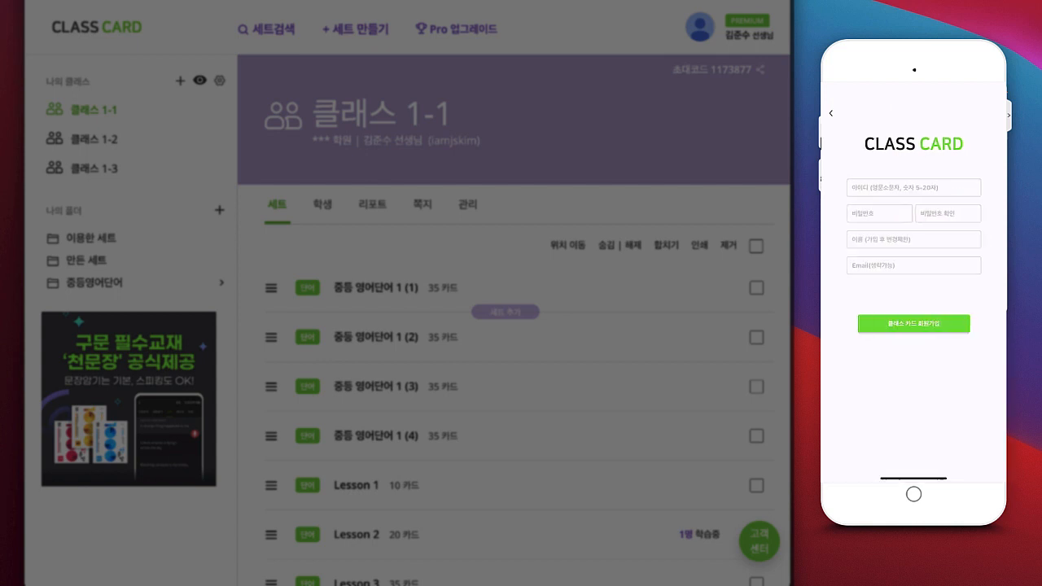
pyautogui.click(913, 188)
pyautogui.click(840, 464)
pyautogui.write('iamdrgon')
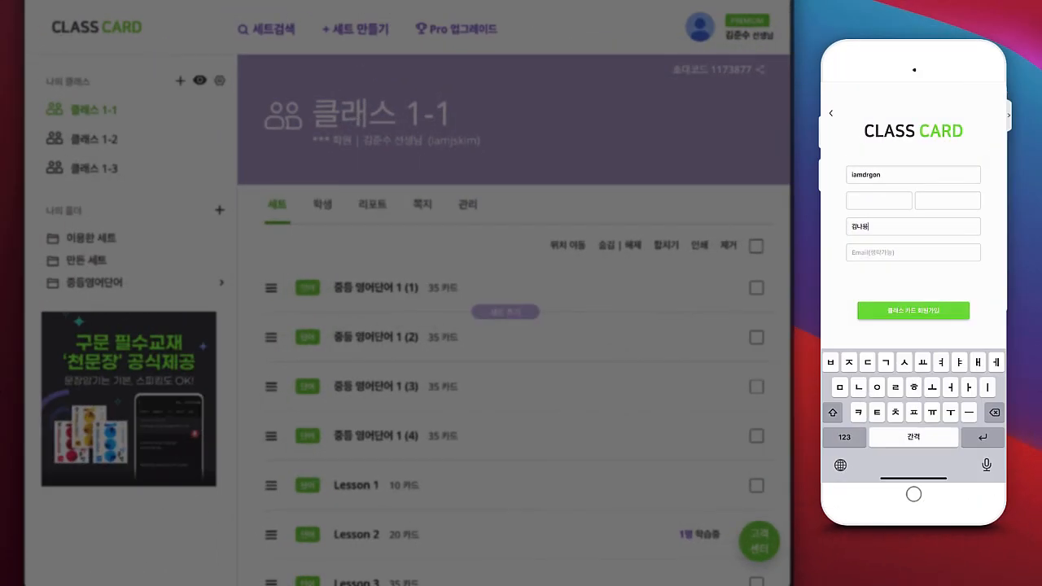
pyautogui.click(913, 310)
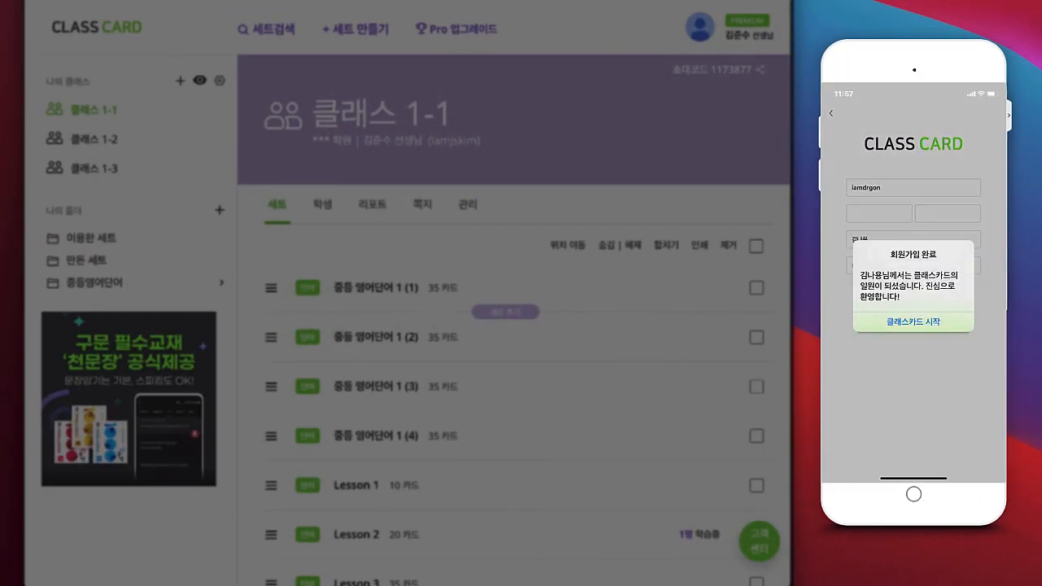
pyautogui.click(912, 321)
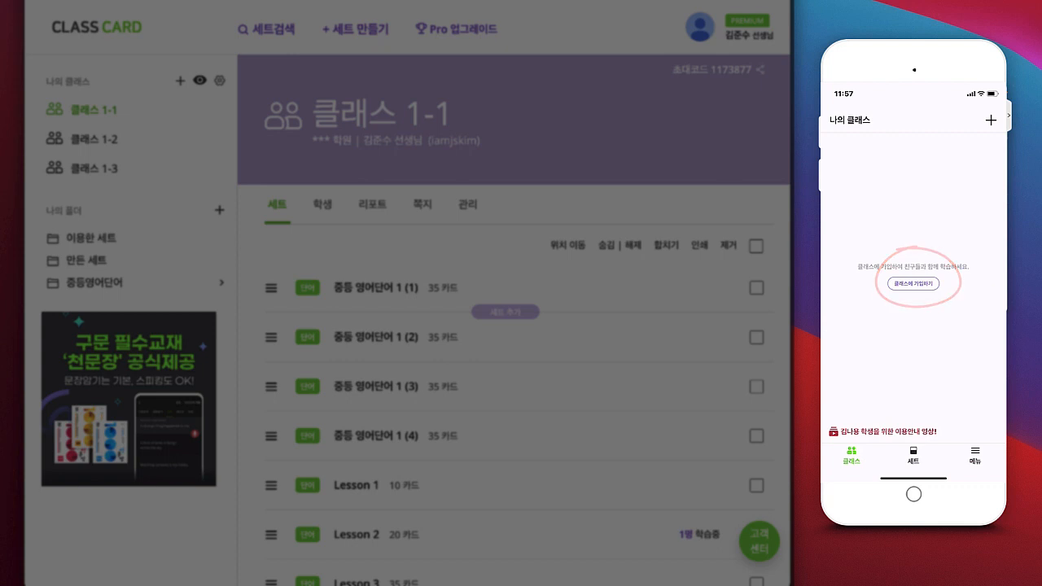
pyautogui.click(912, 283)
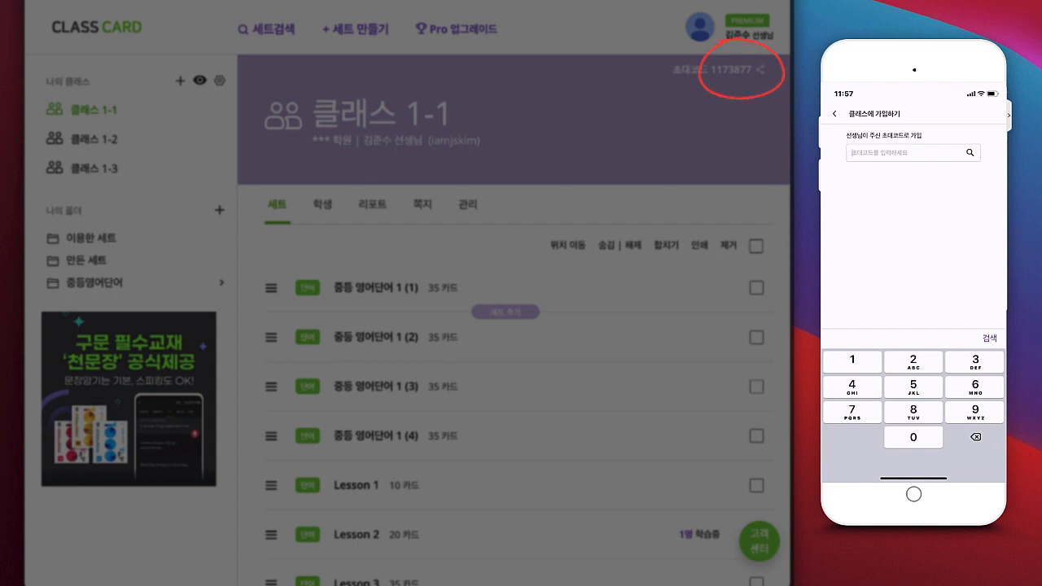
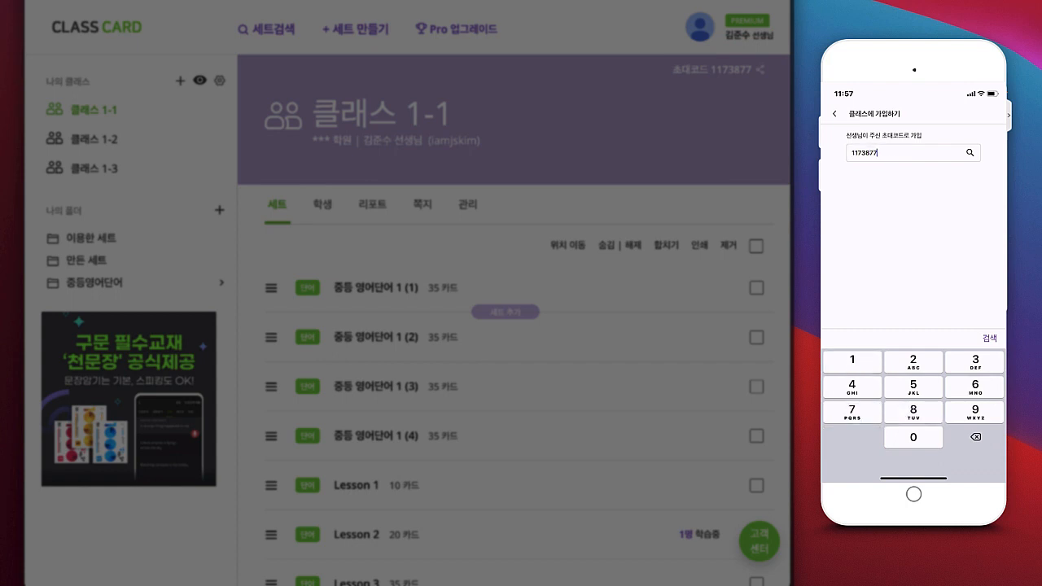
pyautogui.press('Return')
pyautogui.click(913, 220)
pyautogui.click(914, 304)
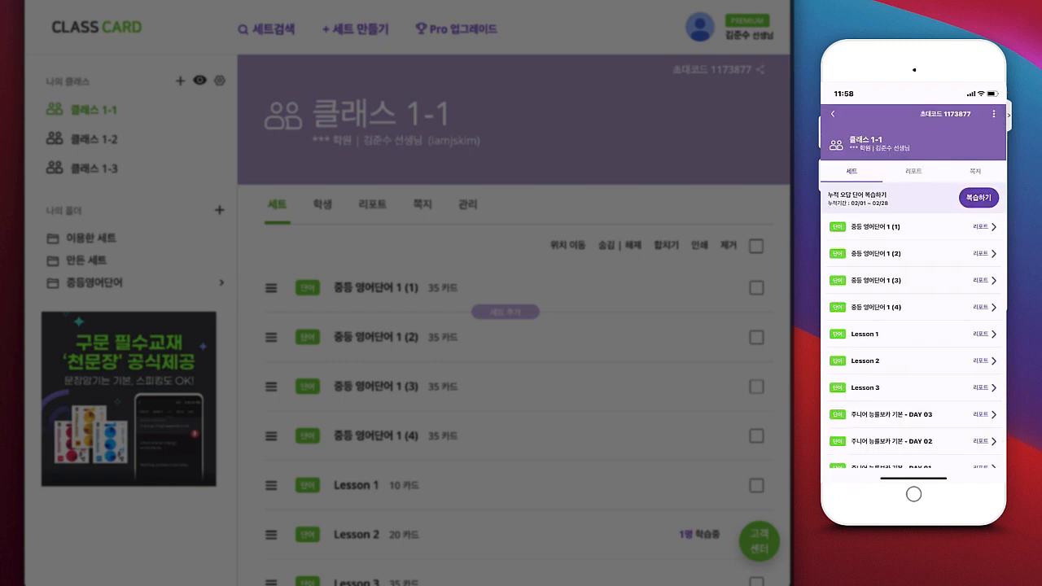
pyautogui.click(832, 114)
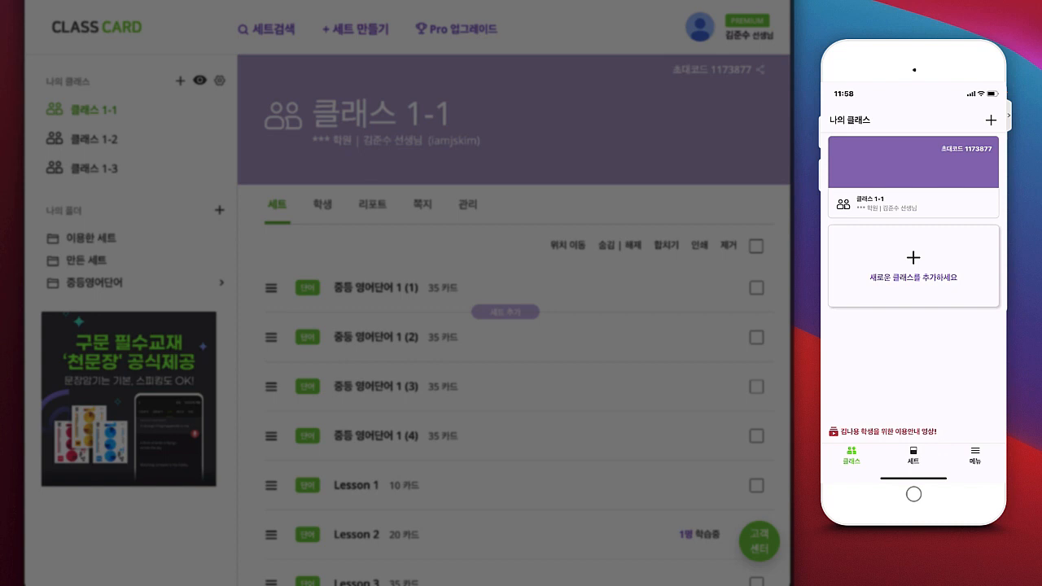
pyautogui.click(914, 266)
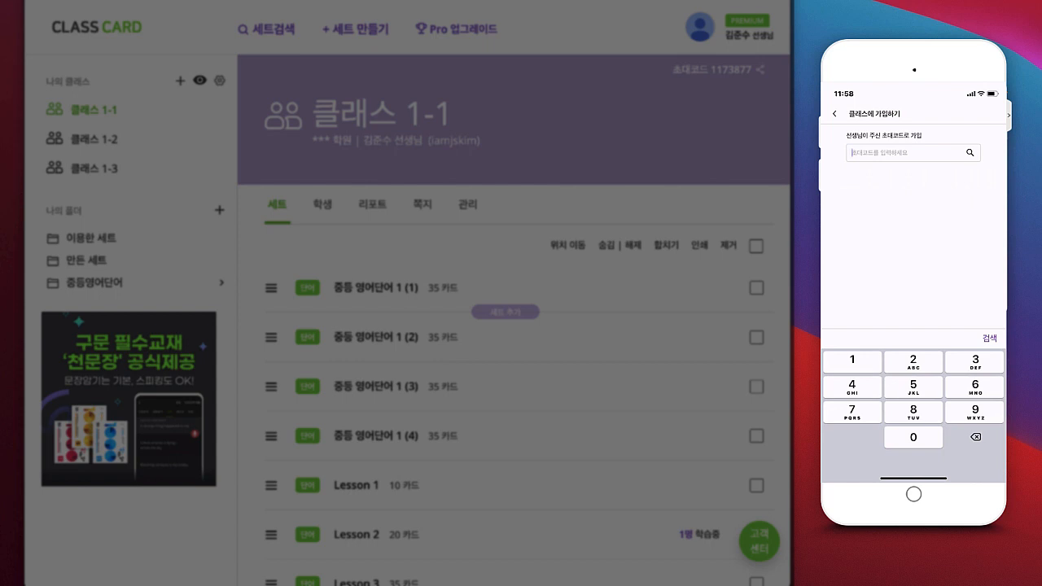
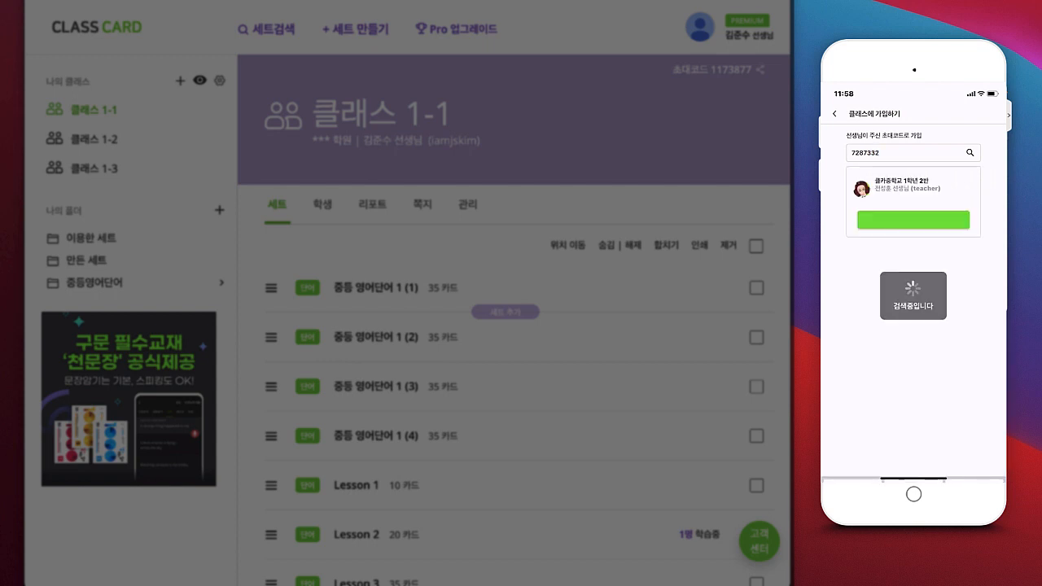
pyautogui.click(913, 218)
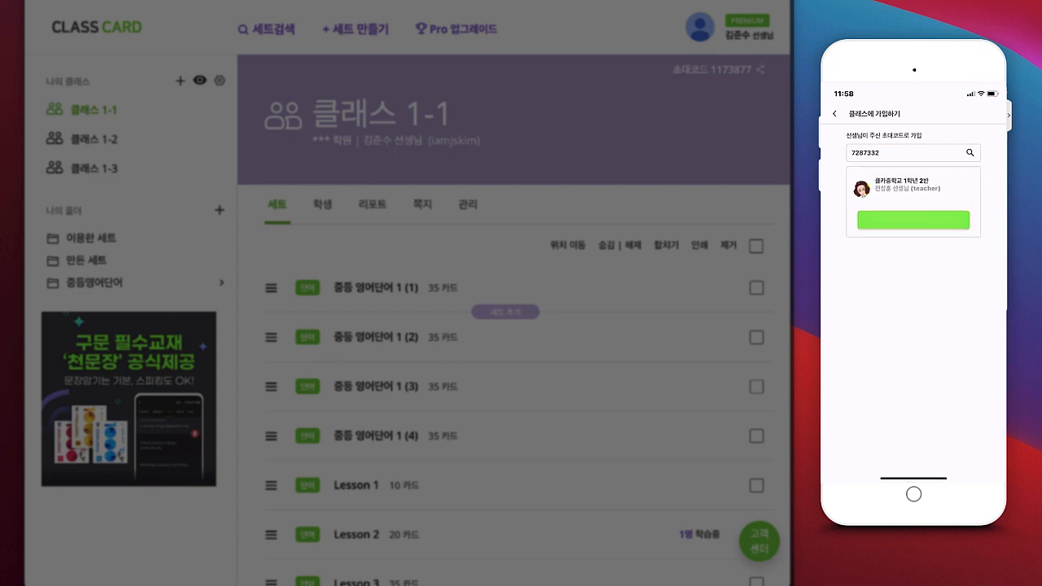
pyautogui.click(913, 305)
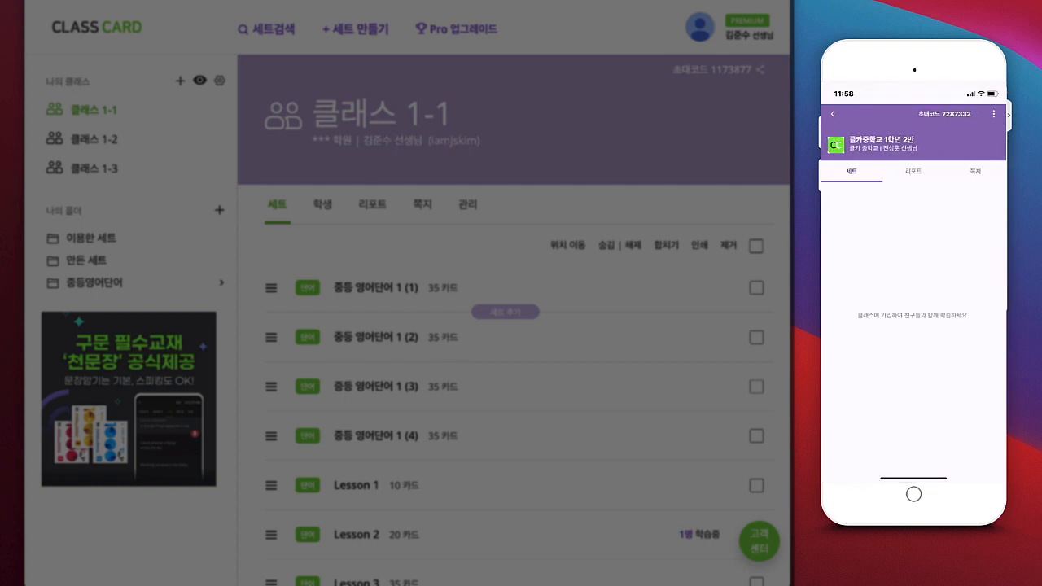
pyautogui.click(833, 114)
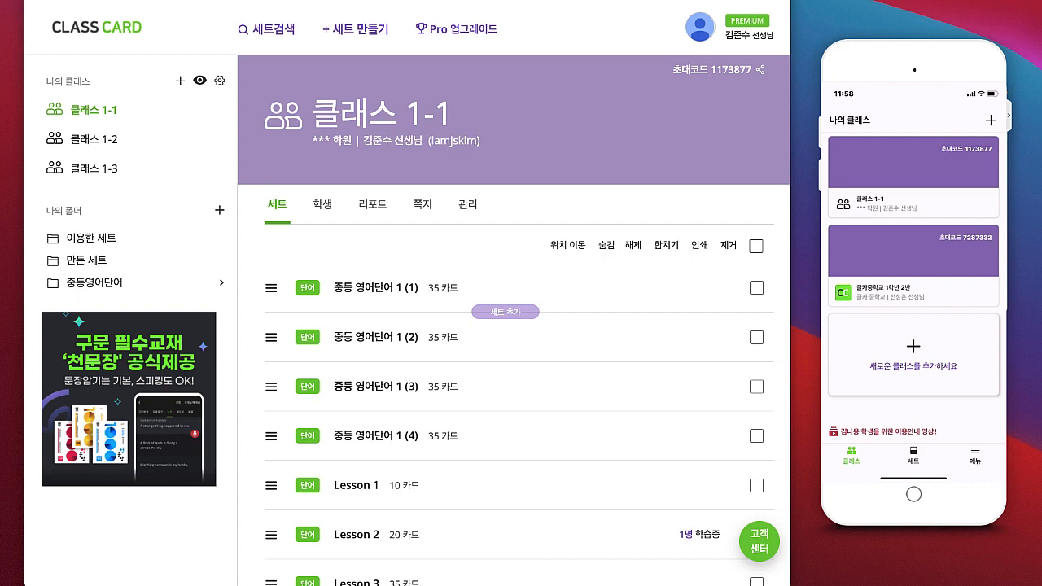
# Step: Switch to class 1-2, show its Students tab and bring up the student-registration dialog
pyautogui.click(119, 139)
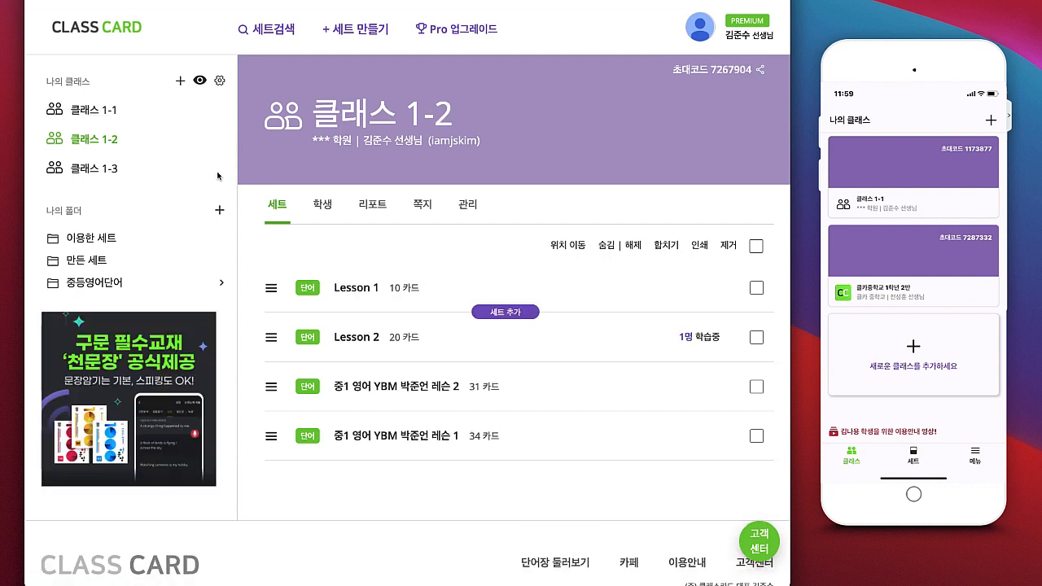
pyautogui.click(323, 210)
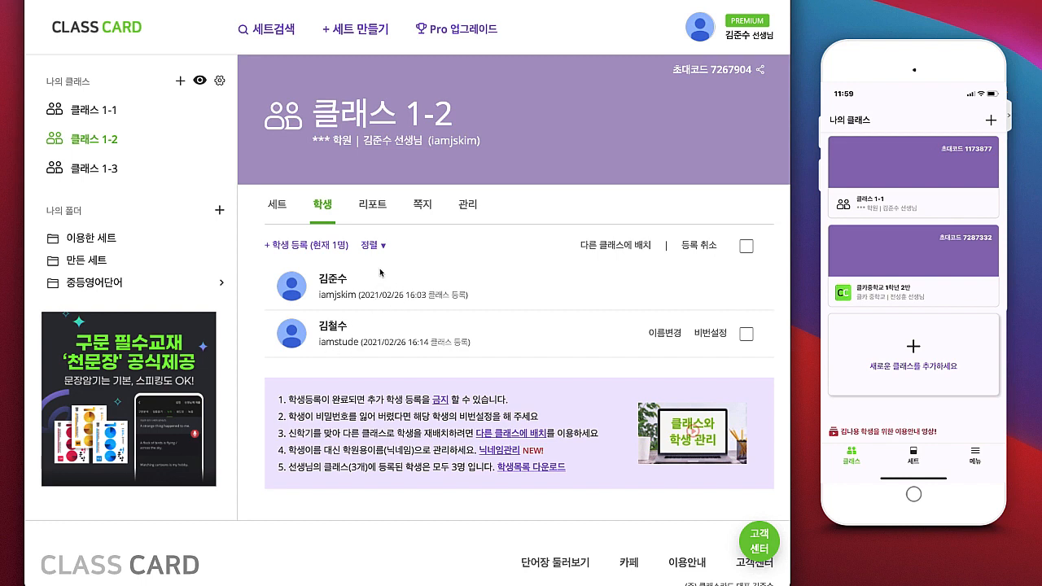
pyautogui.click(318, 249)
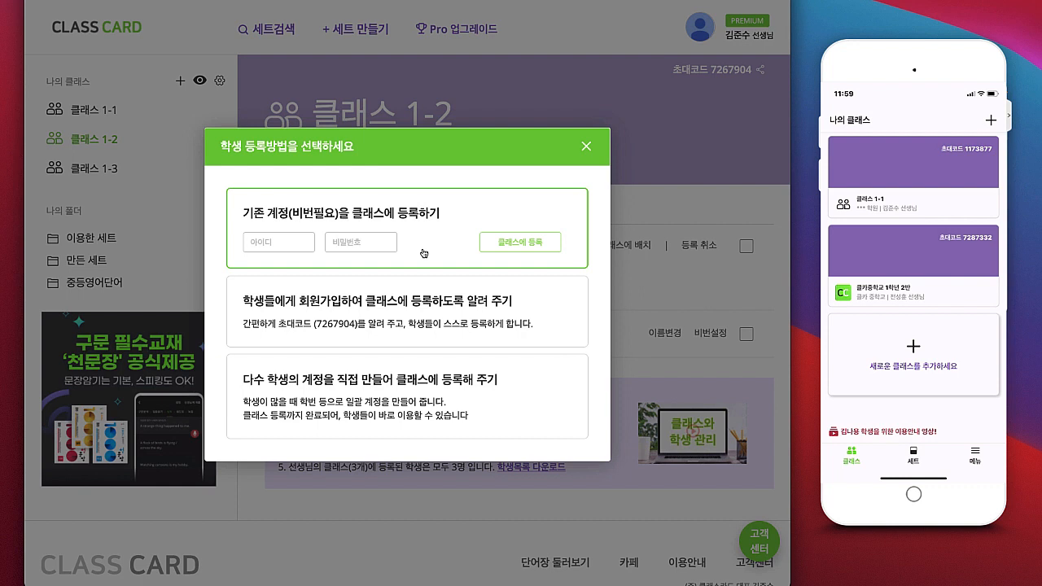
# Step: Register the existing student account into class 1-2 using its login ID and password
pyautogui.click(251, 242)
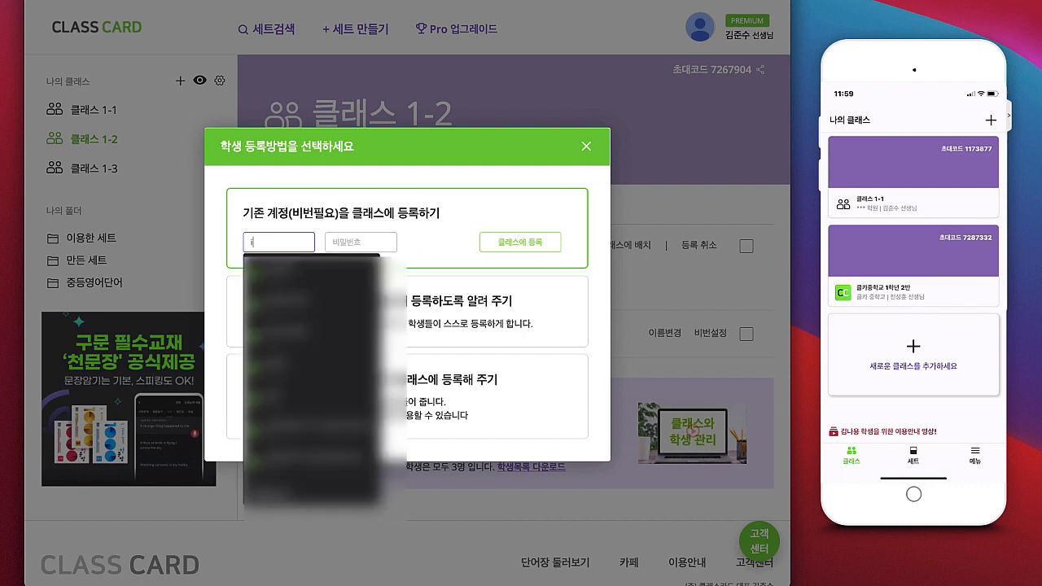
pyautogui.write('iamdron')
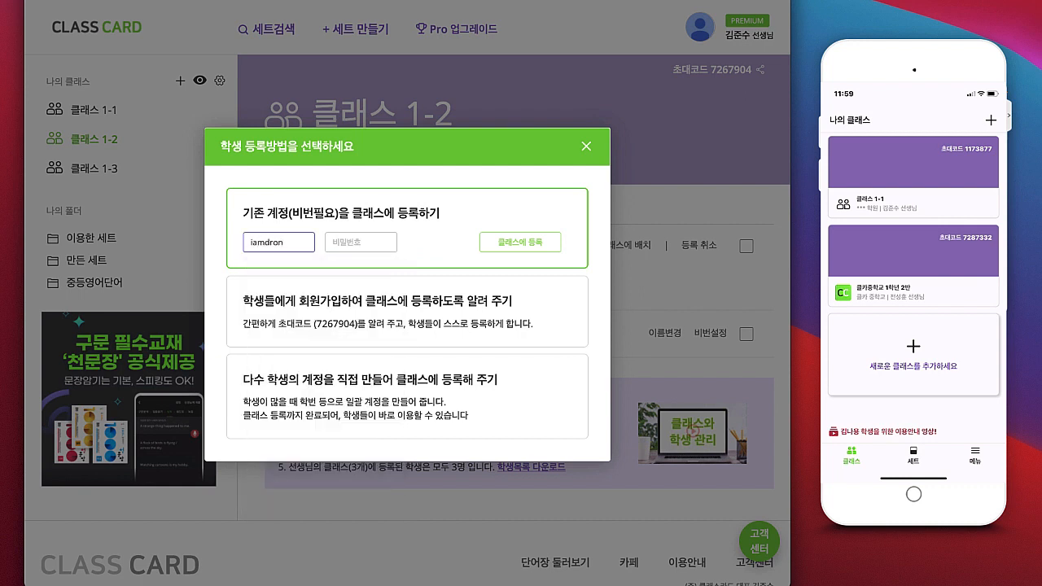
pyautogui.press('Tab')
pyautogui.write('•••••')
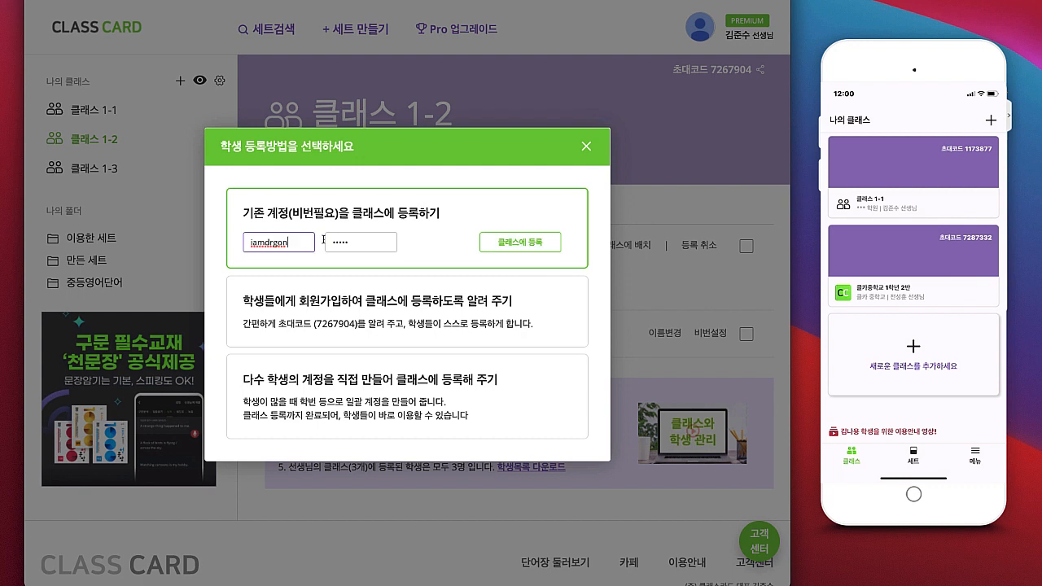
pyautogui.click(528, 244)
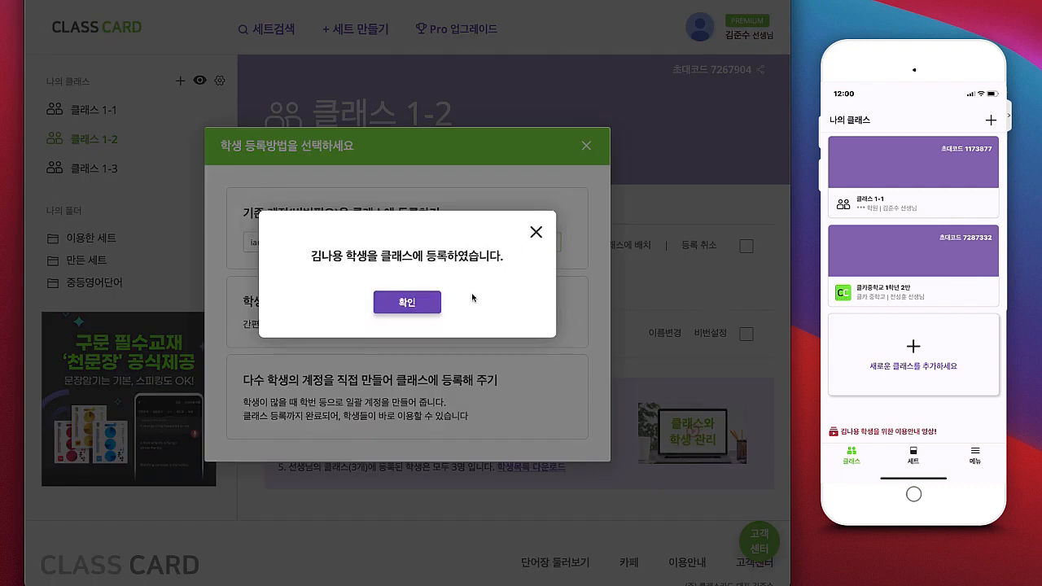
pyautogui.click(403, 302)
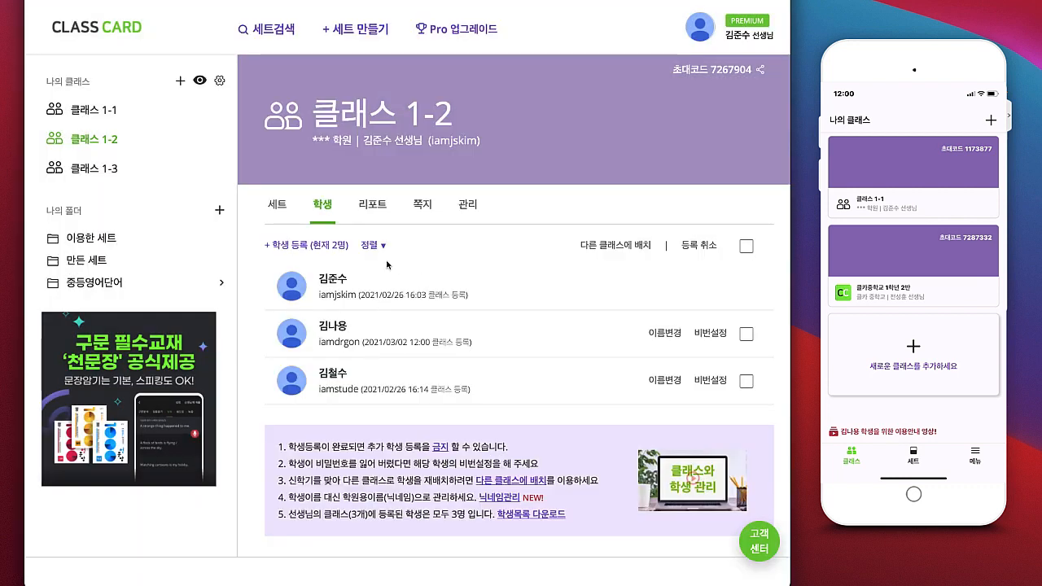
pyautogui.click(317, 253)
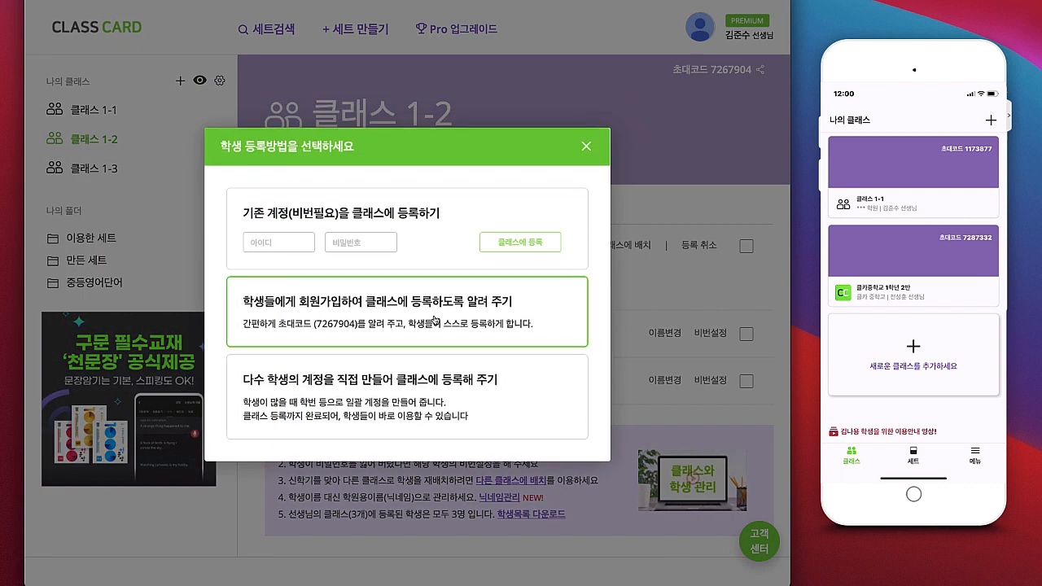
pyautogui.click(499, 324)
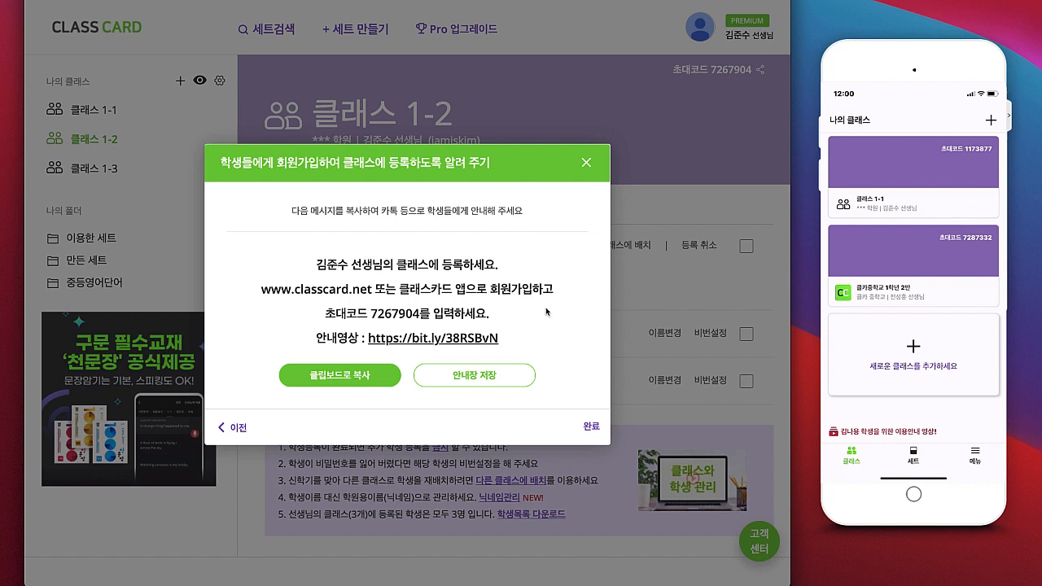
pyautogui.click(352, 375)
pyautogui.click(399, 311)
pyautogui.click(584, 165)
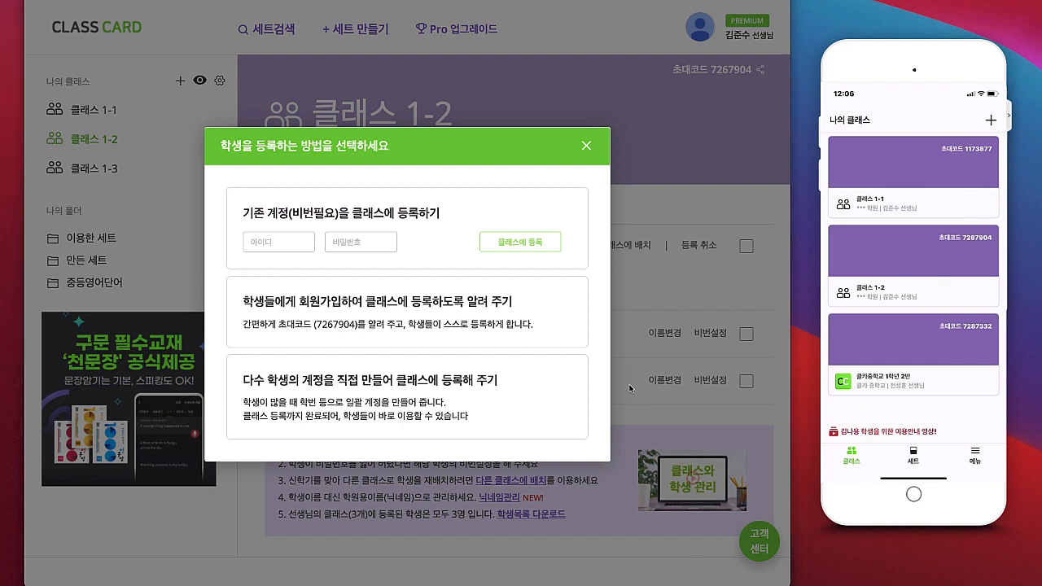
# Step: Choose direct account creation and create the first student account with a name and login ID
pyautogui.click(478, 388)
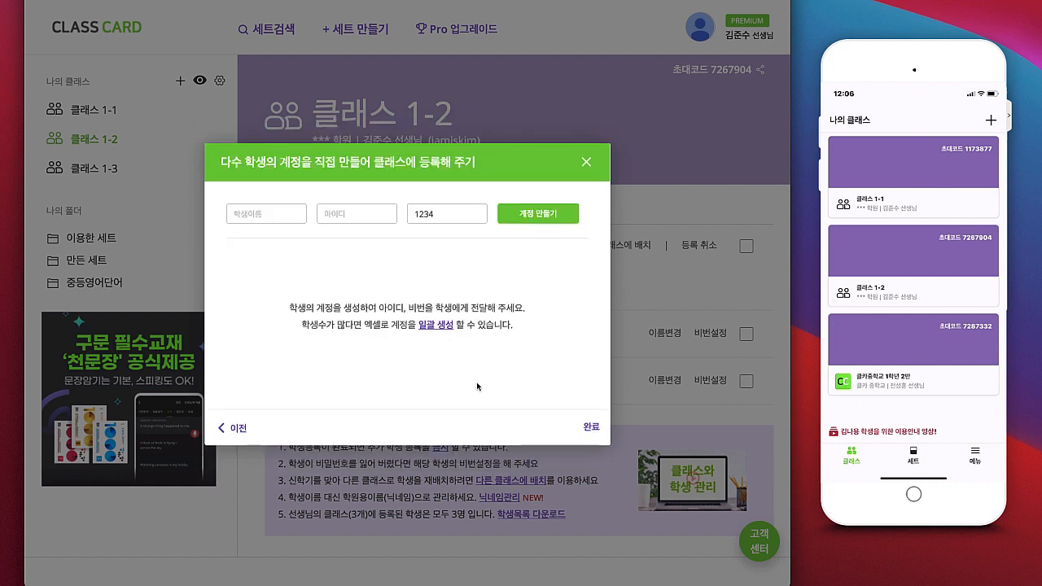
pyautogui.click(265, 210)
pyautogui.write('겸학생일')
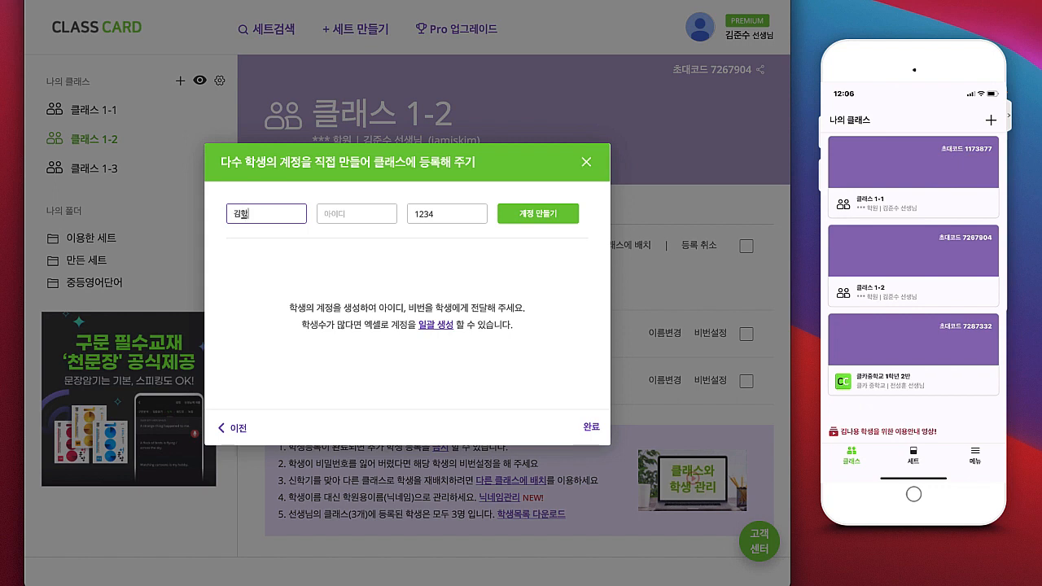
pyautogui.press('Tab')
pyautogui.write('kims')
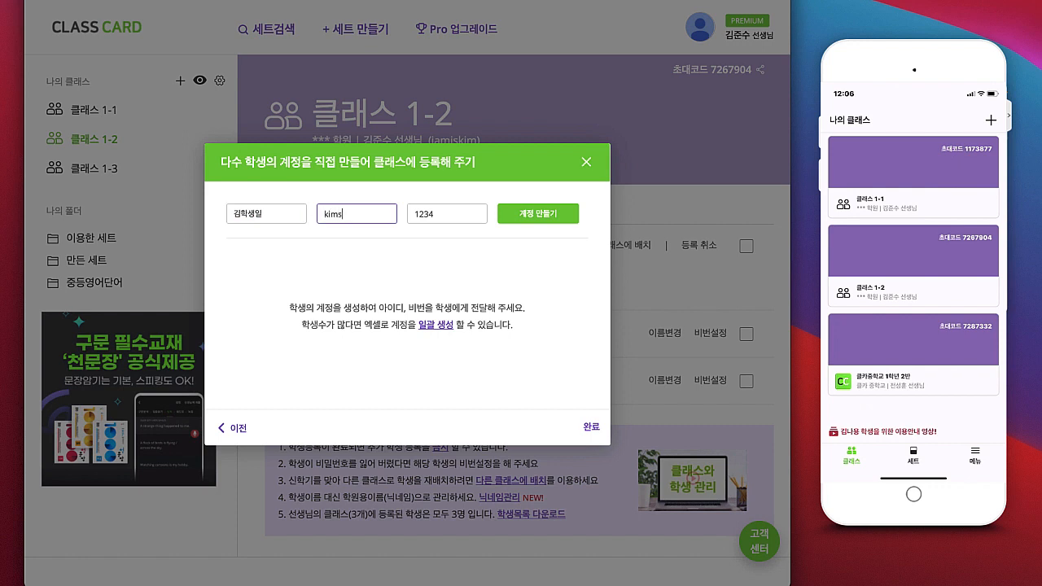
pyautogui.write('tud01')
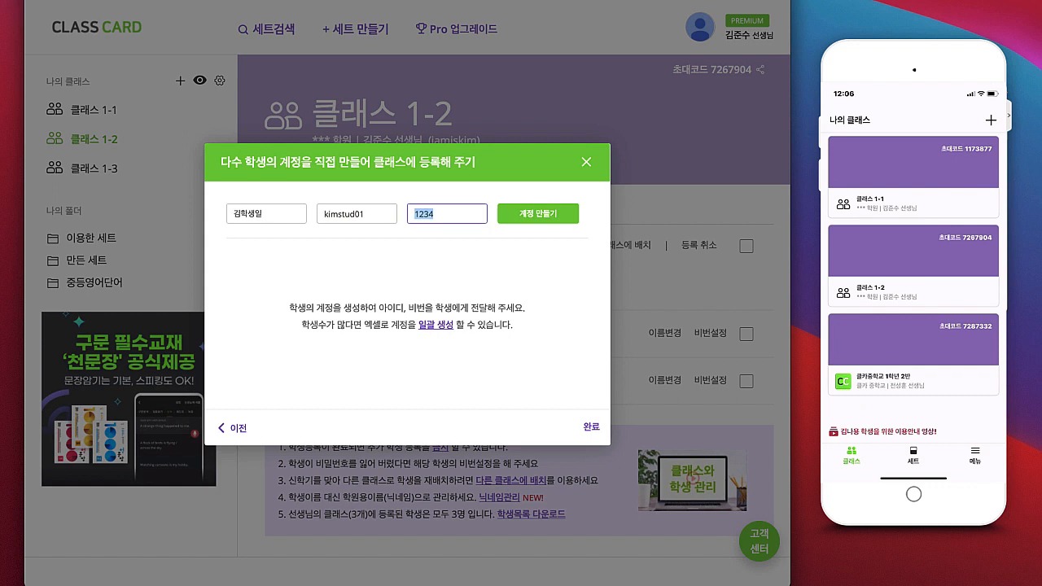
pyautogui.click(550, 214)
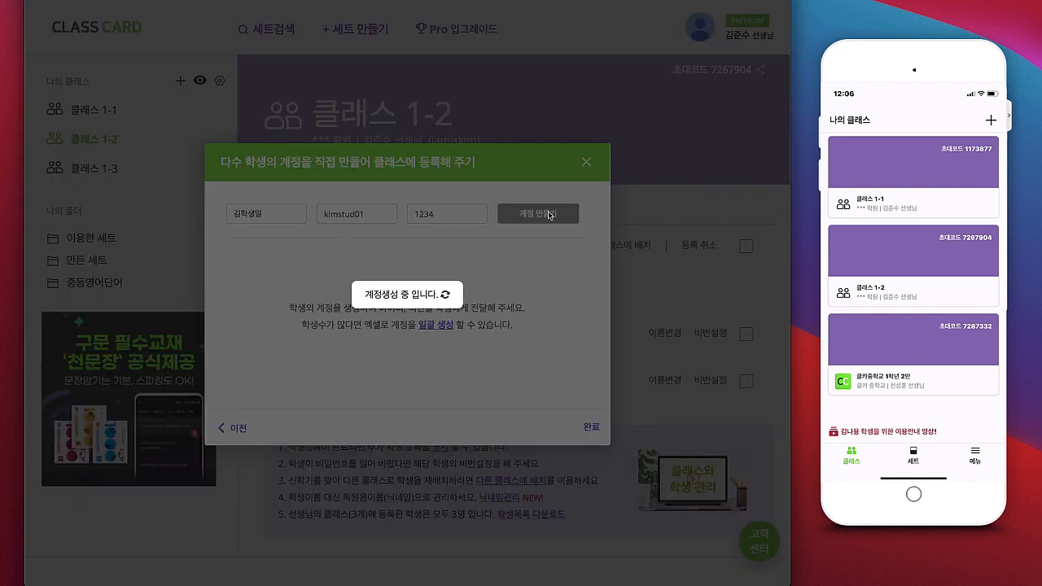
# Step: Create the second student account with its name and login ID, then finish
pyautogui.click(282, 191)
pyautogui.write('김학생ㅇ이')
pyautogui.press('Tab')
pyautogui.write('ki')
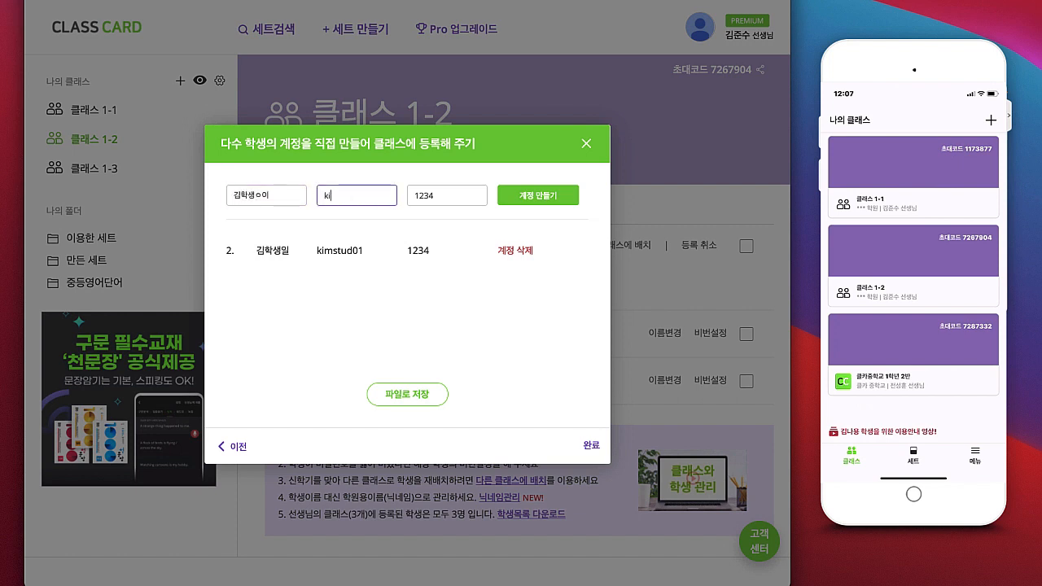
pyautogui.write('mstud02')
pyautogui.press('Tab')
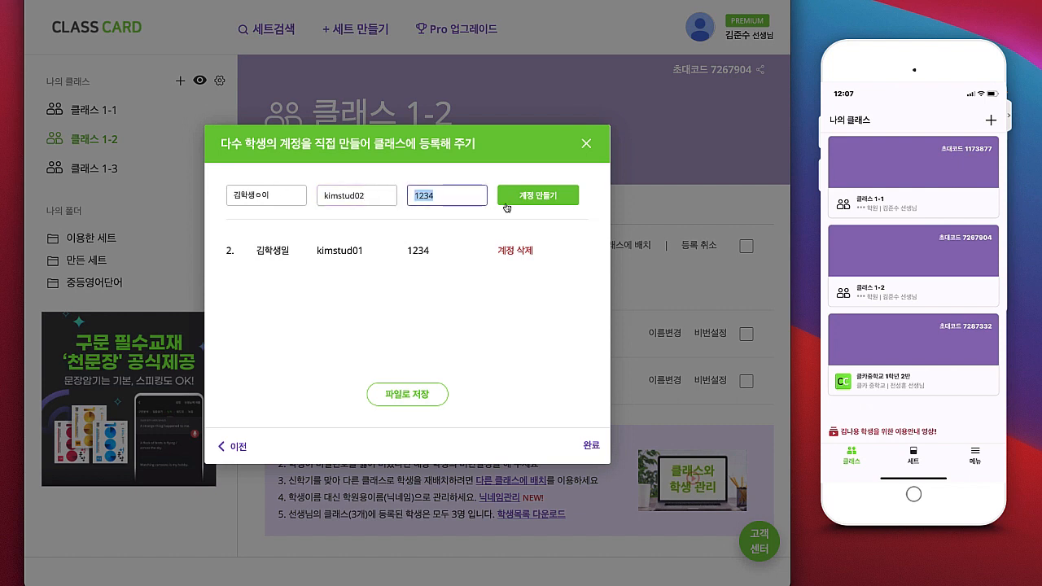
pyautogui.click(537, 196)
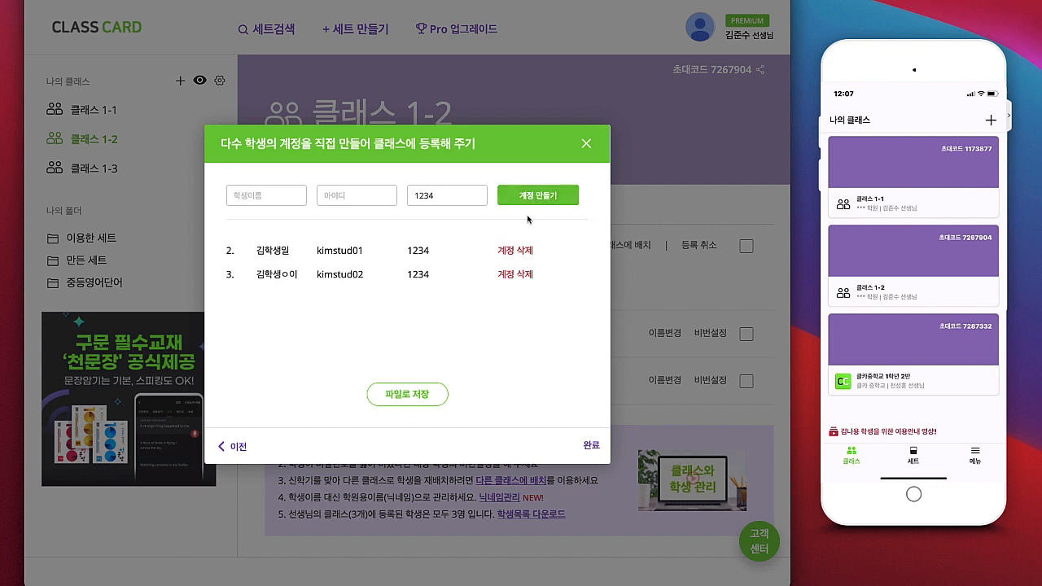
pyautogui.click(591, 447)
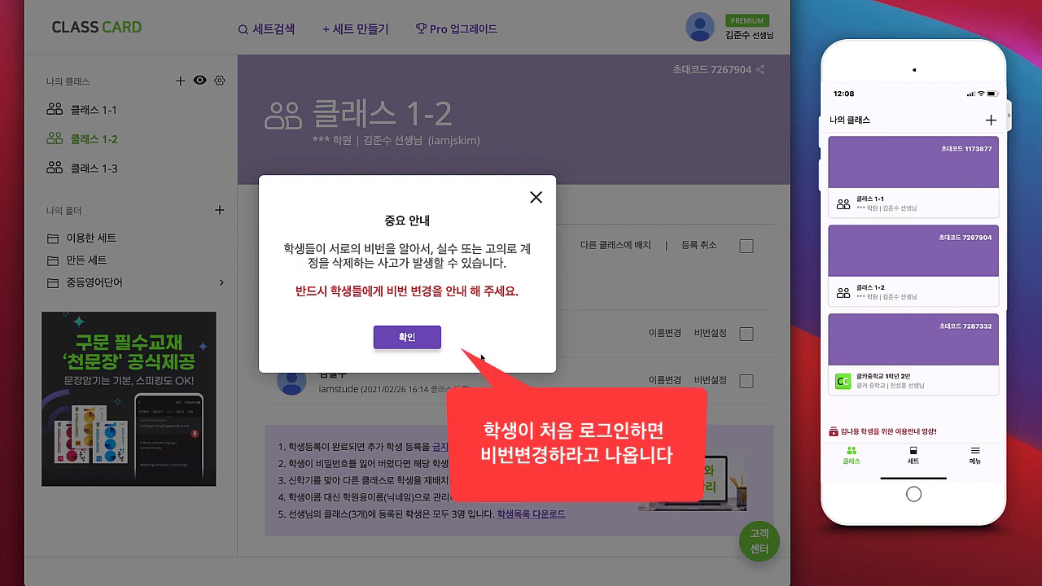
# Step: Acknowledge the password-change notice so class 1-2's roster shows all 4 students
pyautogui.click(421, 342)
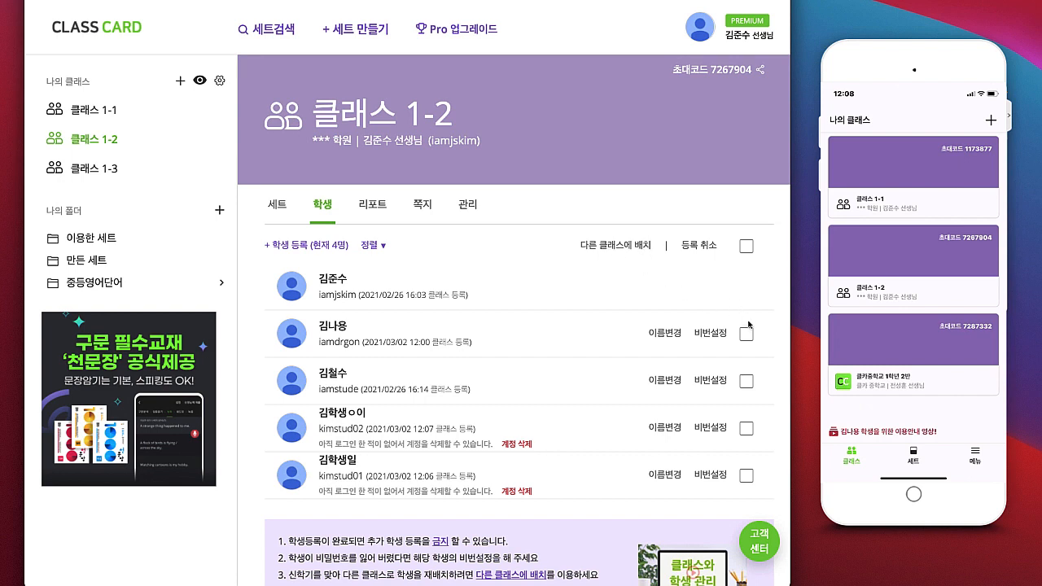
# Step: Select both new students and reassign them to class 1-1, removing them from the current class
pyautogui.click(747, 428)
pyautogui.click(747, 476)
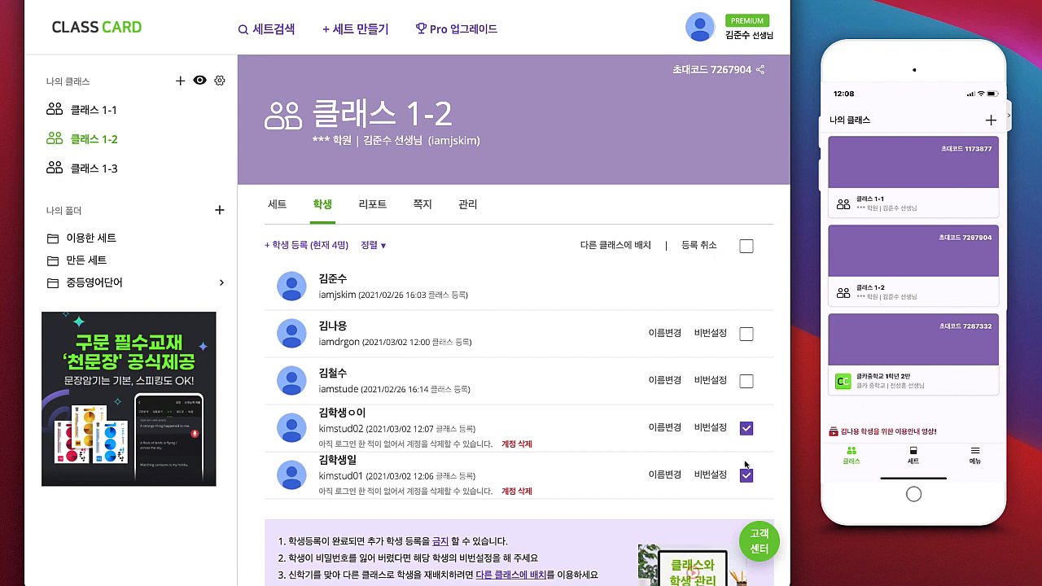
pyautogui.click(603, 246)
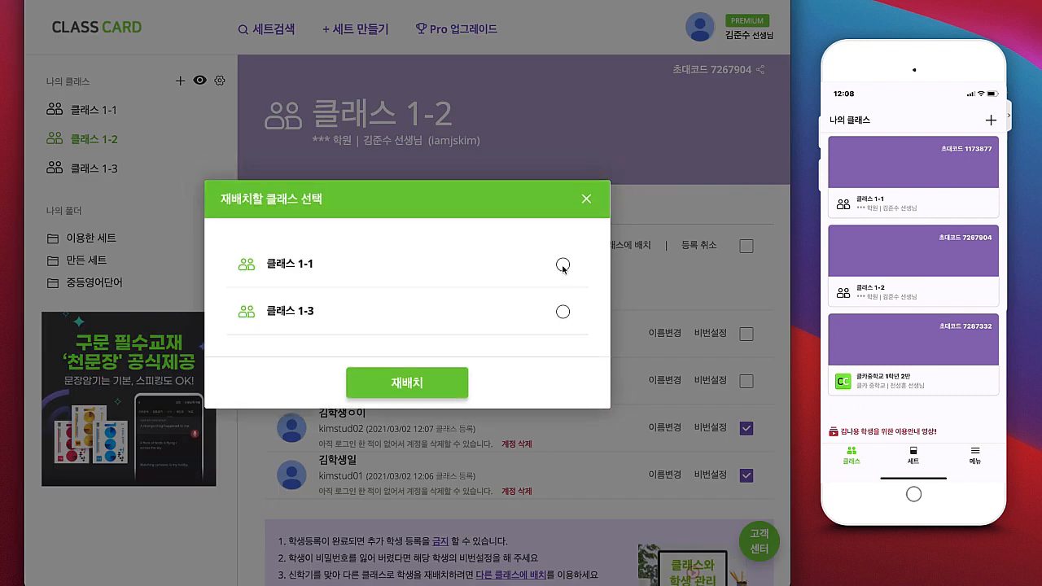
pyautogui.click(562, 264)
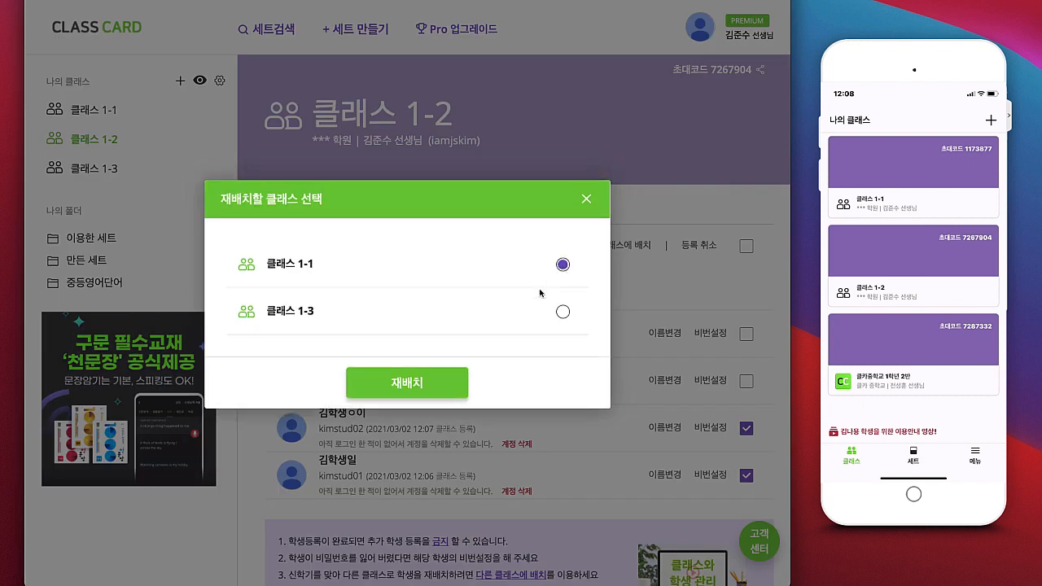
pyautogui.click(437, 381)
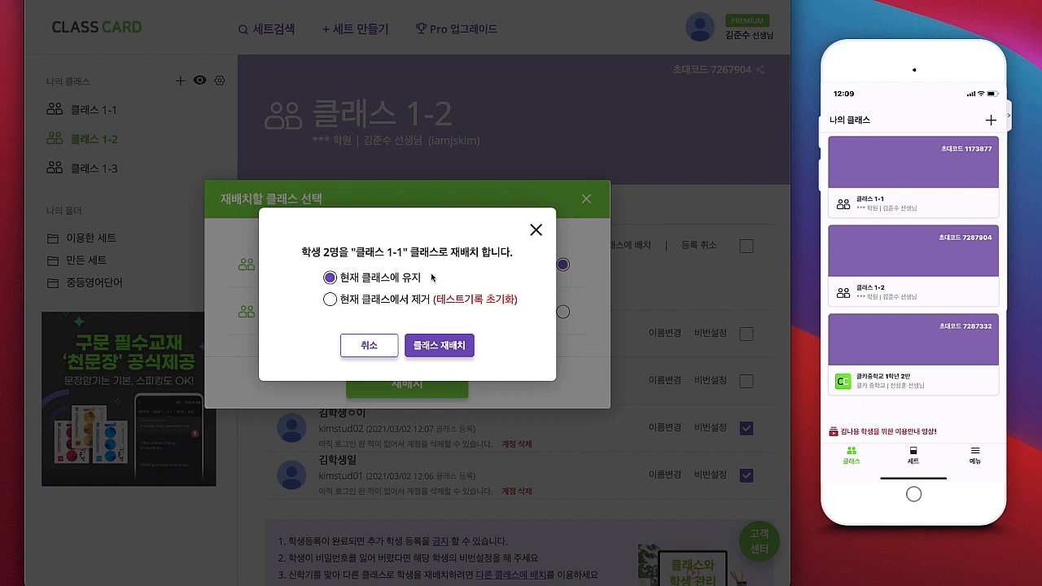
pyautogui.click(347, 298)
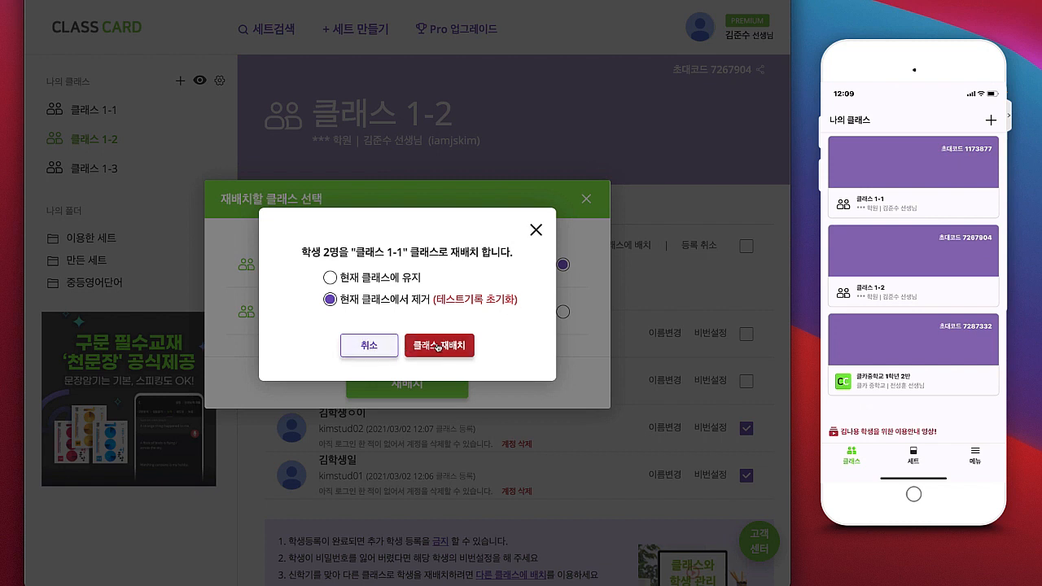
pyautogui.click(438, 347)
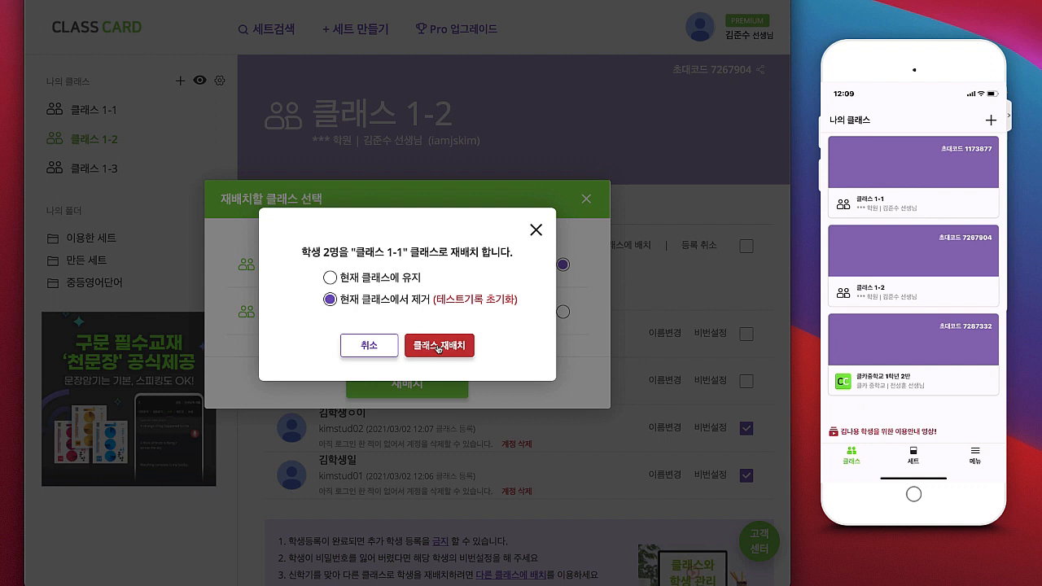
pyautogui.click(435, 312)
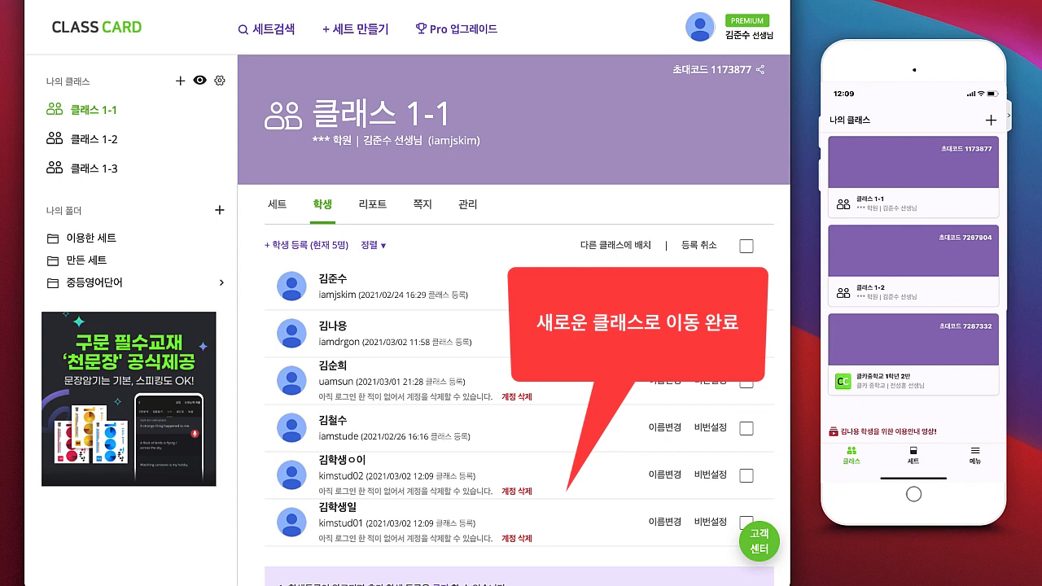
# Step: Return to class 1-2's roster and start unenrolling the last student, then cancel
pyautogui.click(147, 133)
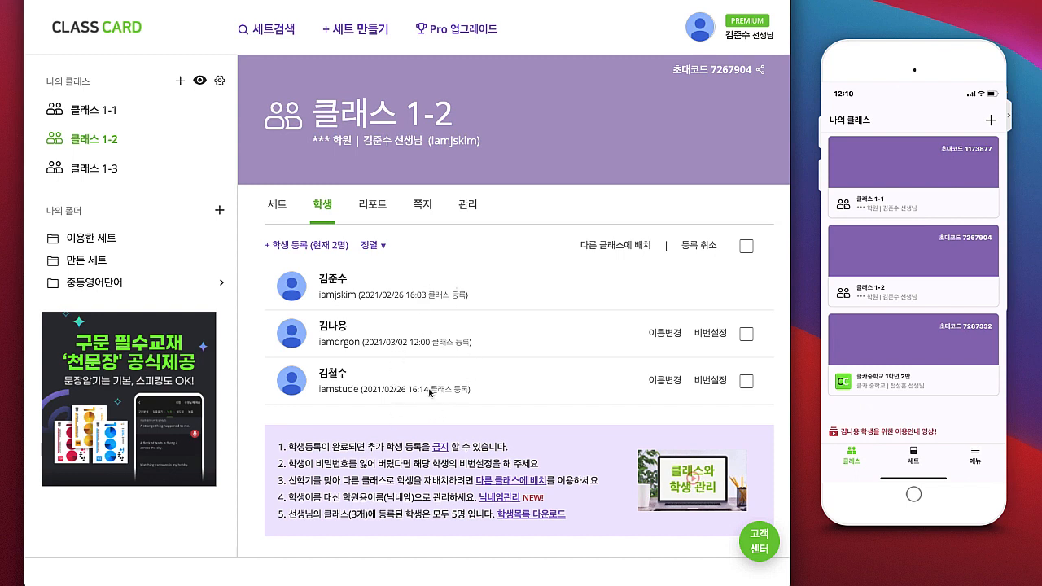
pyautogui.click(747, 382)
pyautogui.click(696, 246)
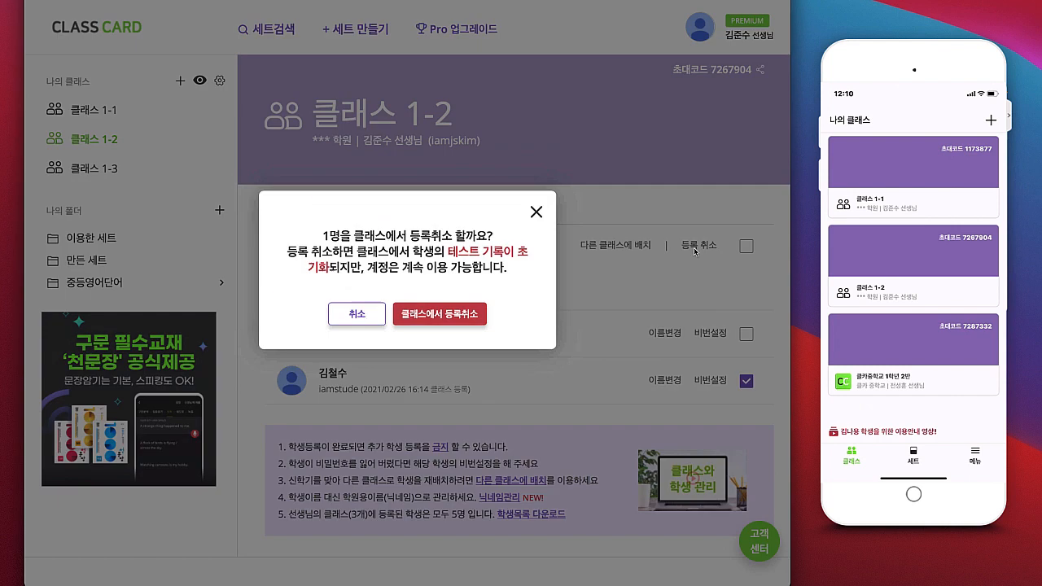
pyautogui.click(536, 216)
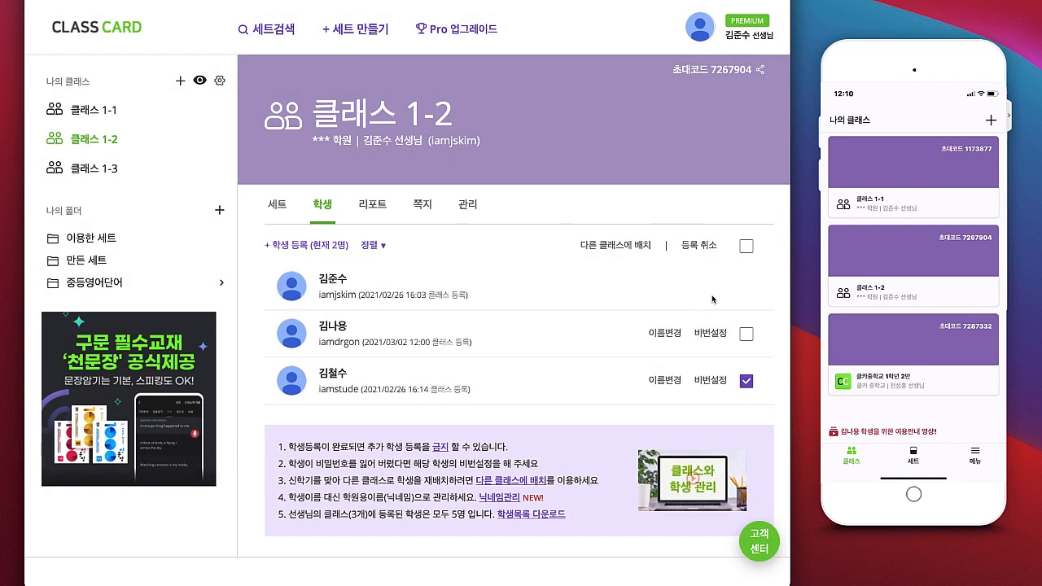
# Step: Open a student's password reset (비번설정) and close it without changes
pyautogui.click(746, 382)
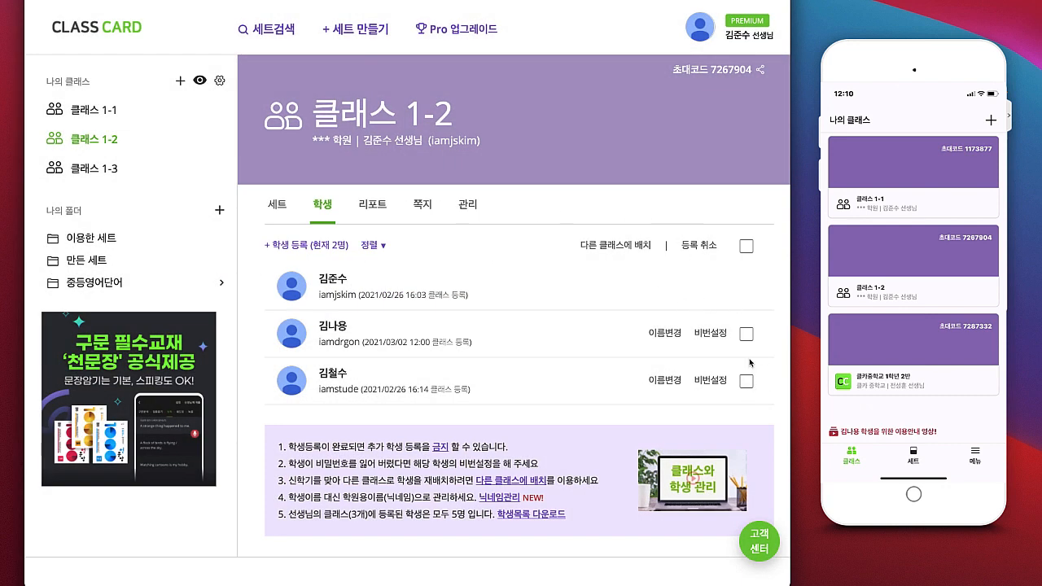
pyautogui.click(711, 334)
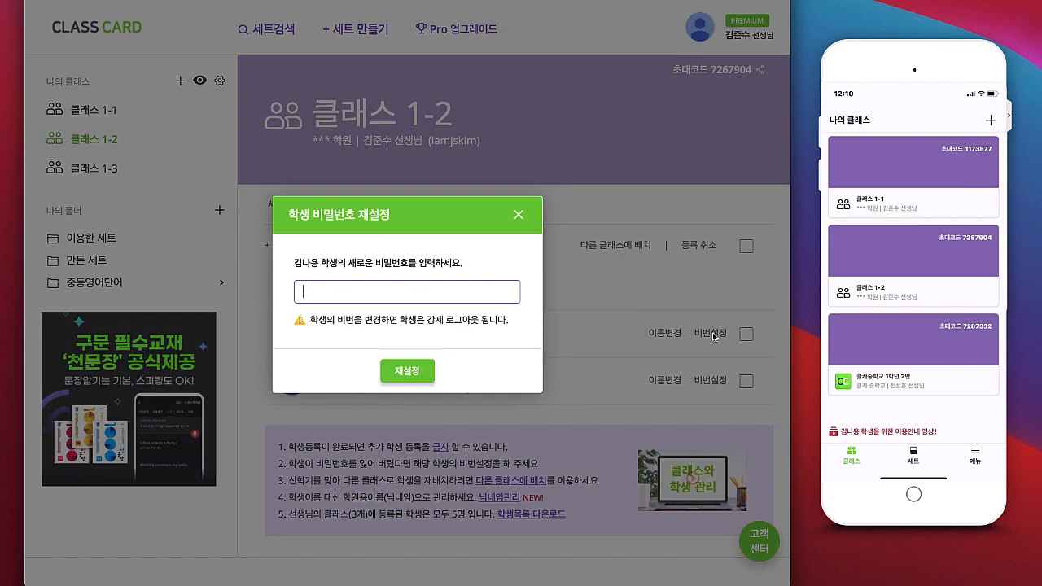
pyautogui.click(514, 216)
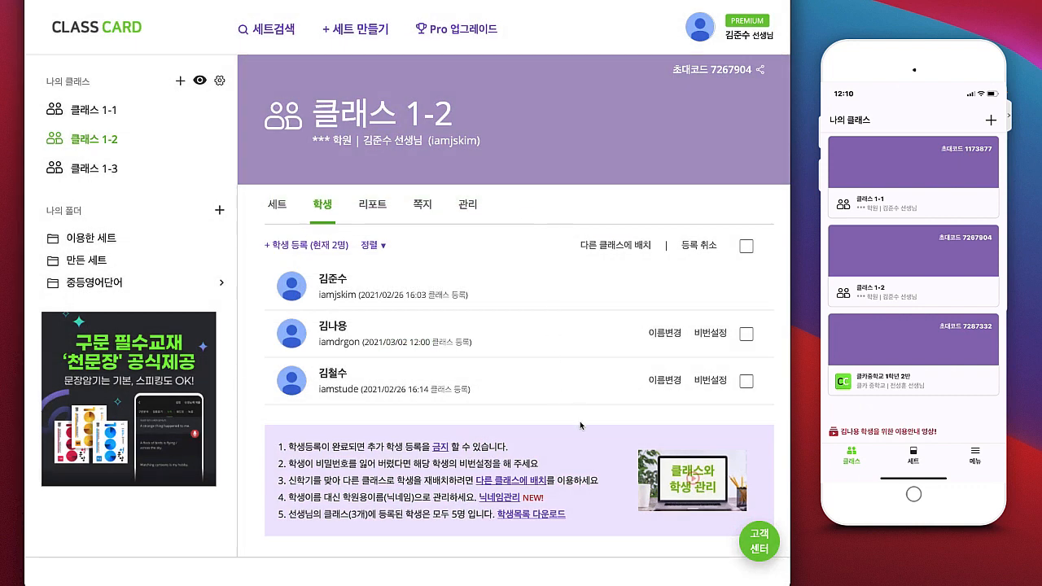
# Step: In class 1-2's 관리 settings, choose to refuse any further student registrations
pyautogui.scroll(-1, 583, 436)
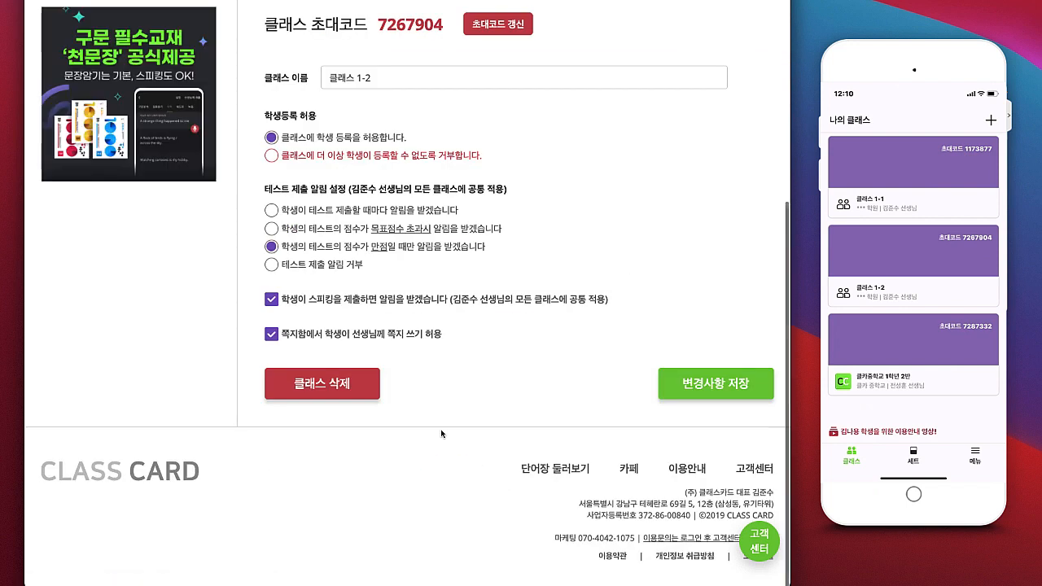
pyautogui.scroll(5, 442, 434)
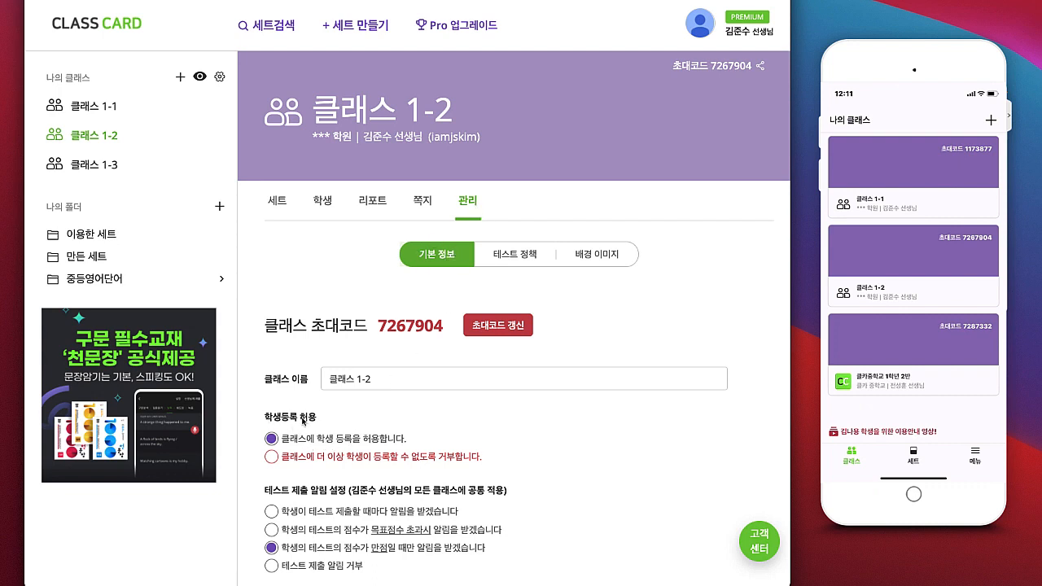
pyautogui.click(273, 458)
pyautogui.scroll(-2, 594, 417)
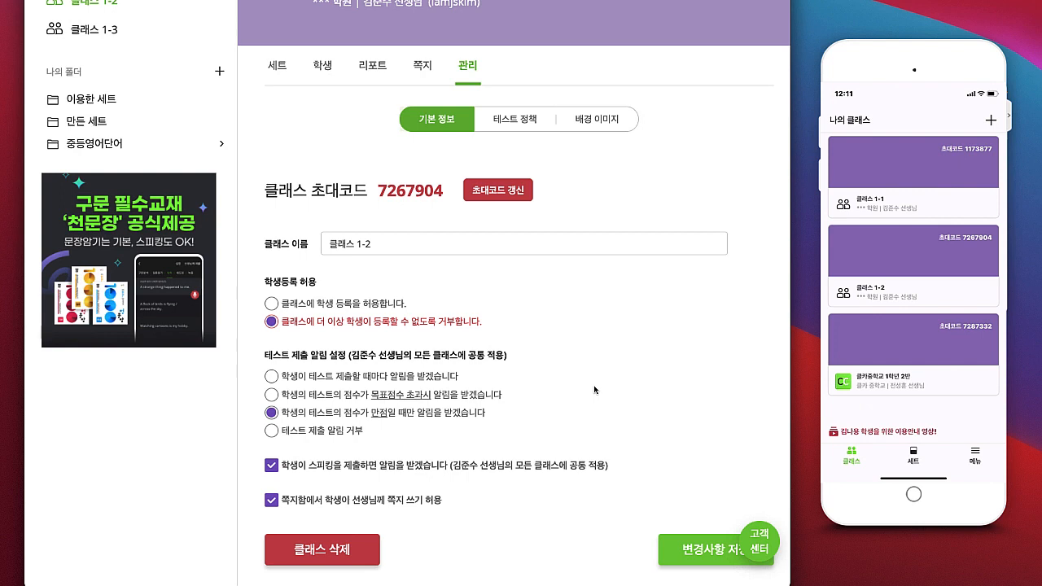
# Step: Show the 학생 roster, try 닉네임관리, and dismiss the upgrade-required popup
pyautogui.scroll(3, 594, 391)
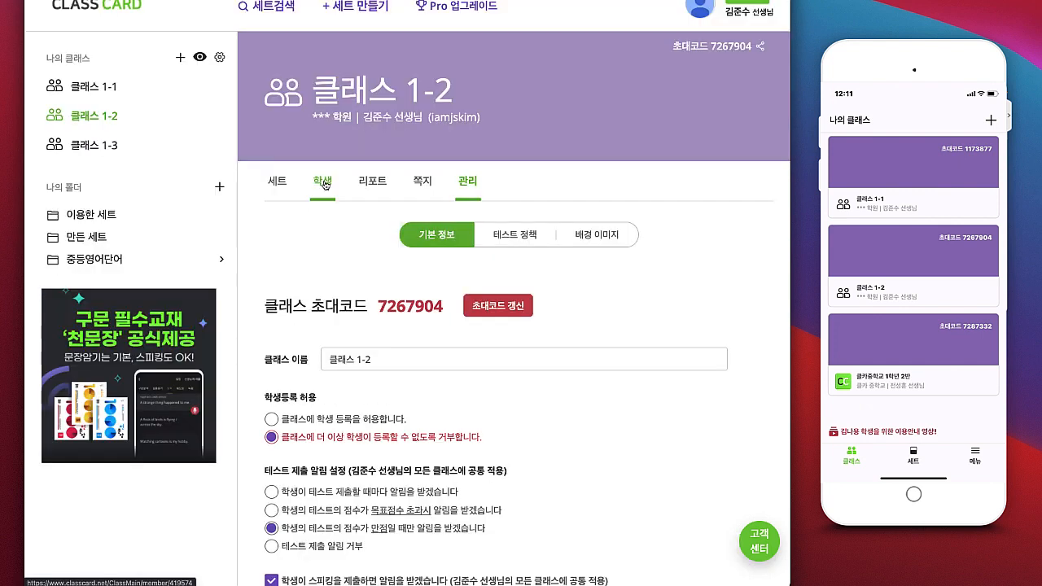
pyautogui.click(323, 204)
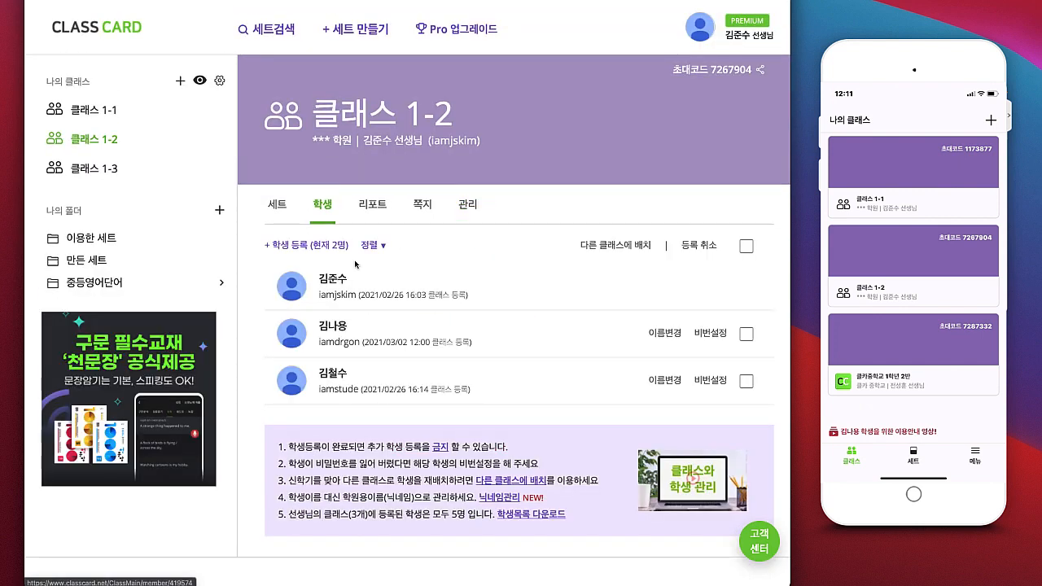
pyautogui.click(504, 498)
pyautogui.click(545, 143)
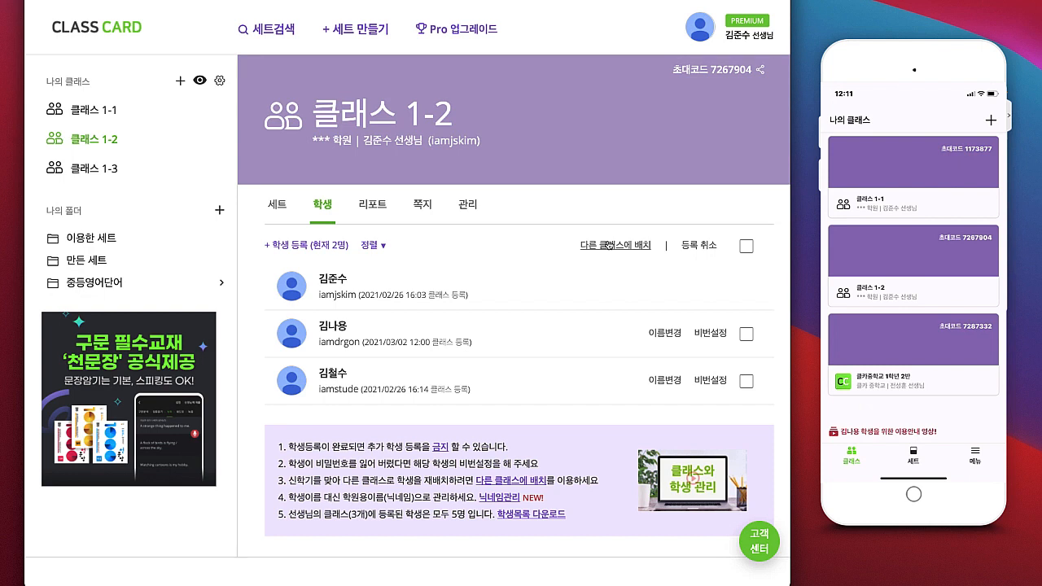